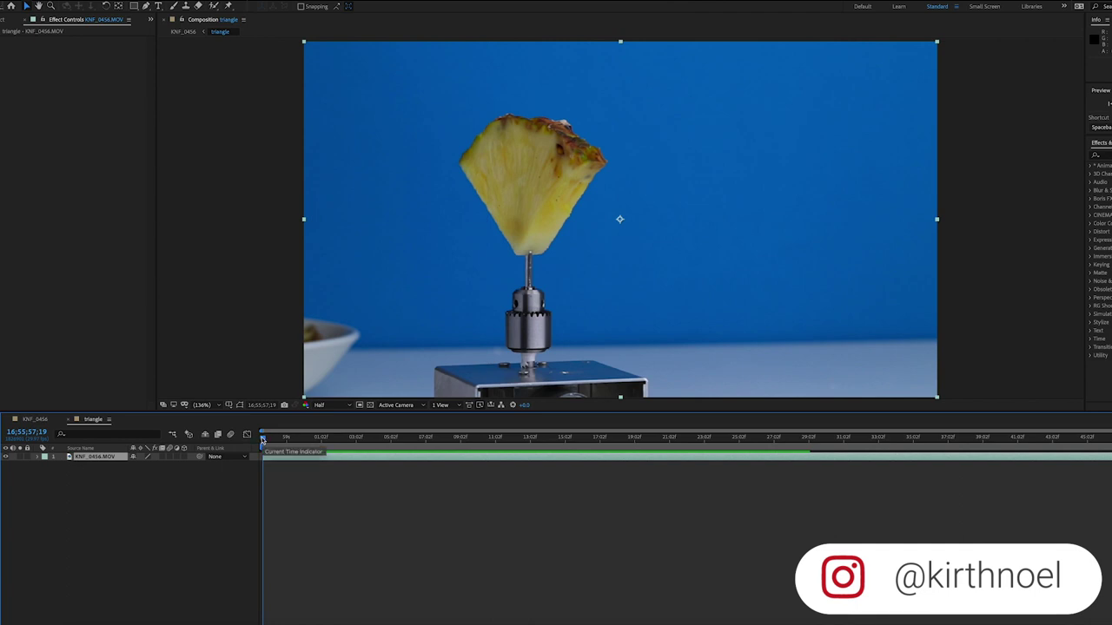
# - Play back the pineapple wedge footage and jump ahead to check the keyed, wire-free result
pyautogui.press('space')
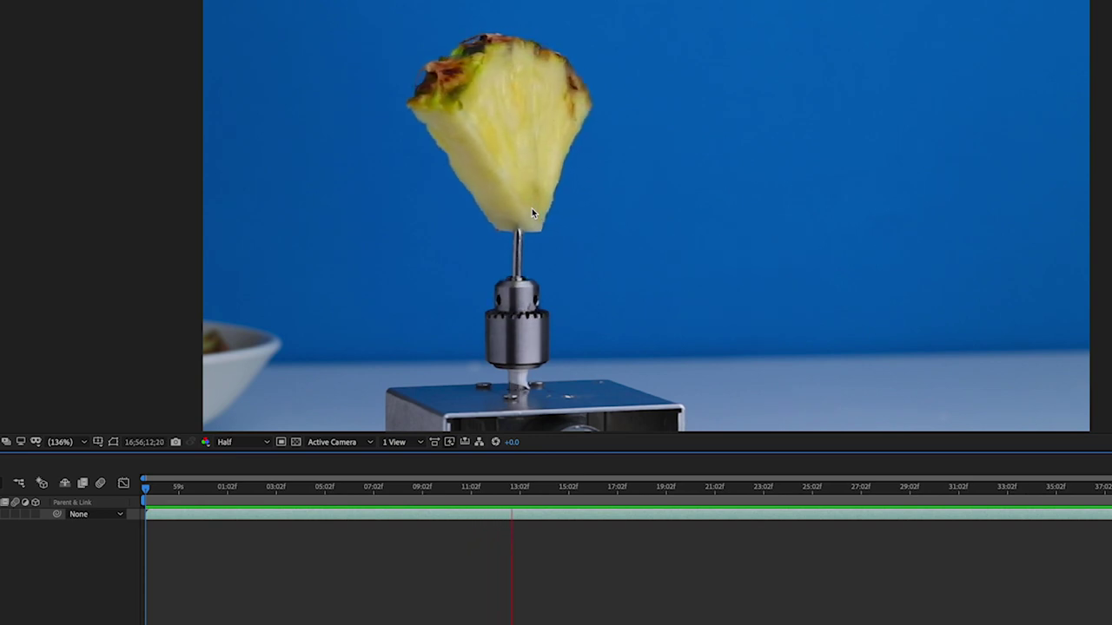
pyautogui.click(658, 489)
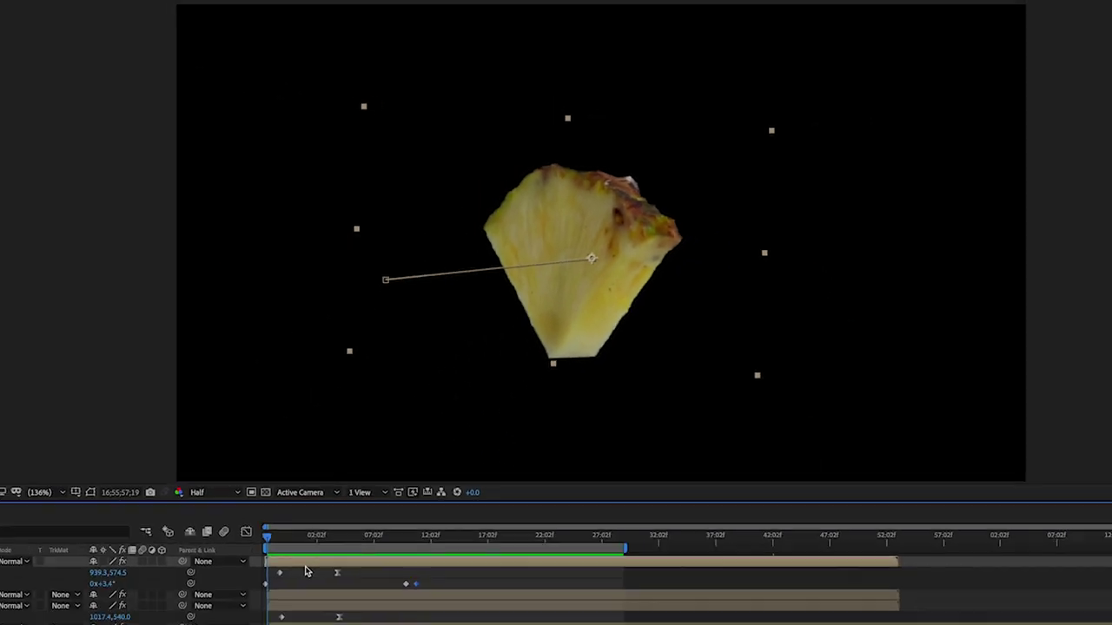
# - Scrub the timeline from about 12 frames in to 14;29, previewing the triangle wedge
pyautogui.click(440, 536)
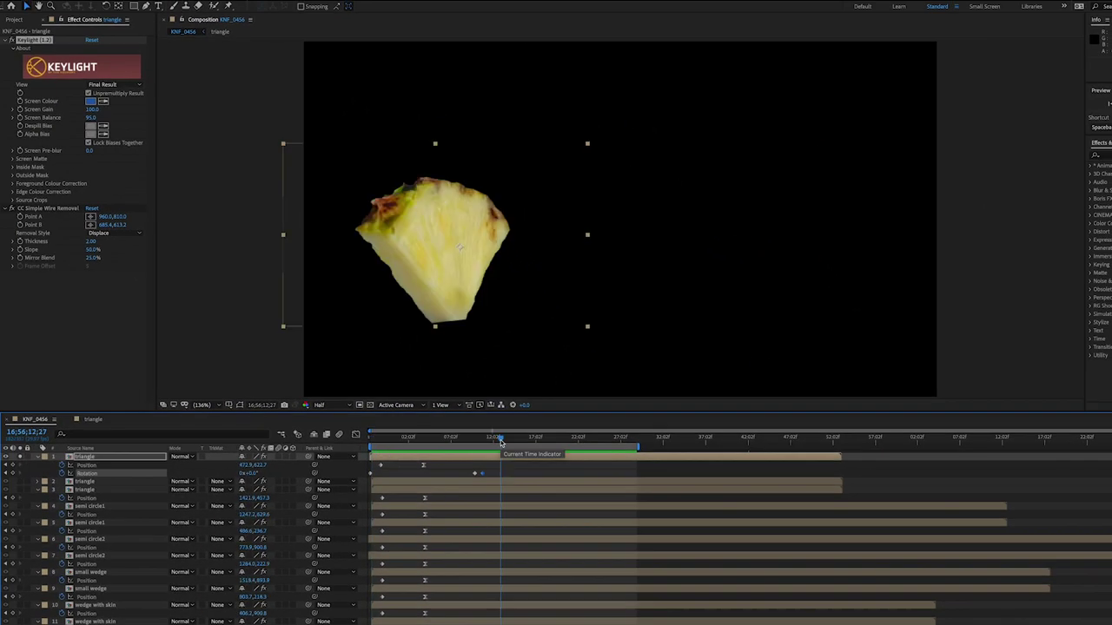
pyautogui.click(502, 440)
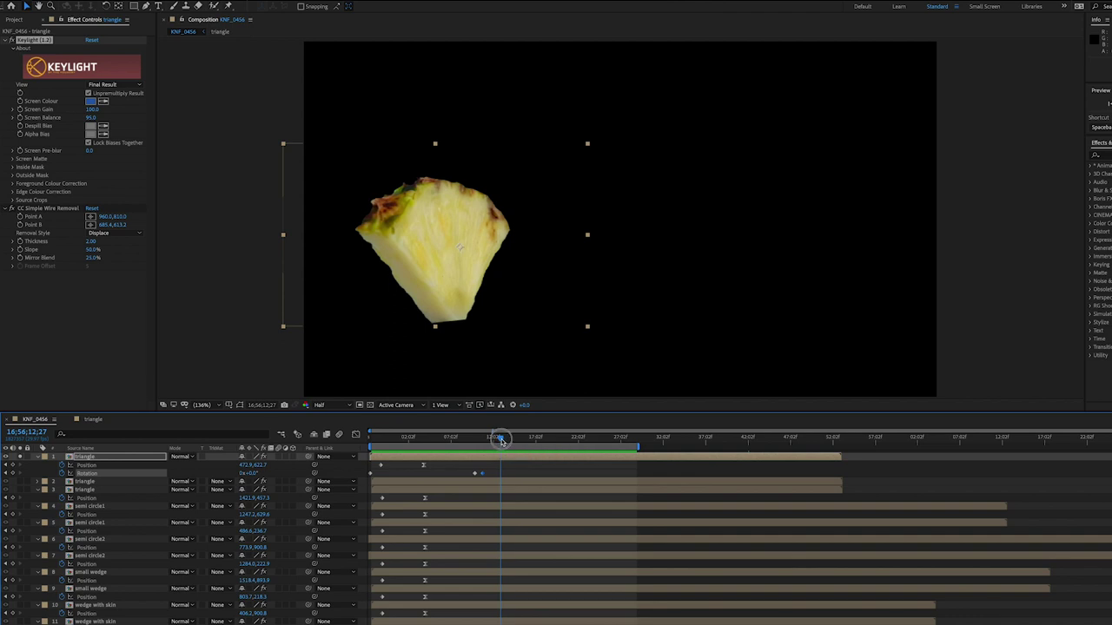
pyautogui.moveTo(501, 441)
pyautogui.mouseDown()
pyautogui.moveTo(585, 441)
pyautogui.moveTo(495, 442)
pyautogui.mouseUp()
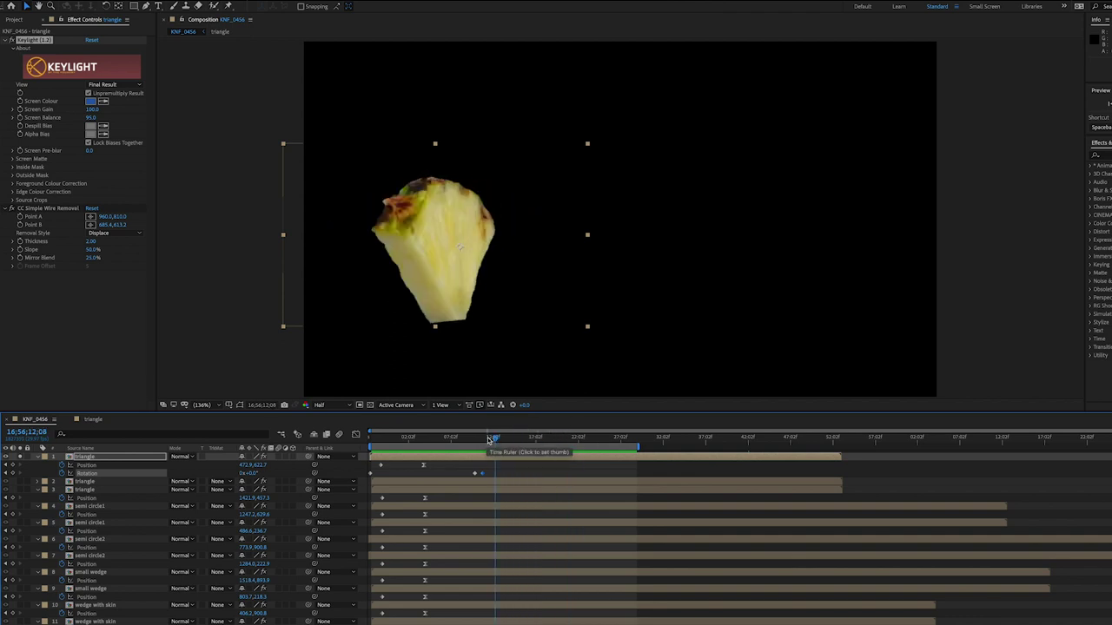
pyautogui.click(494, 439)
pyautogui.moveTo(493, 438); pyautogui.dragTo(515, 453)
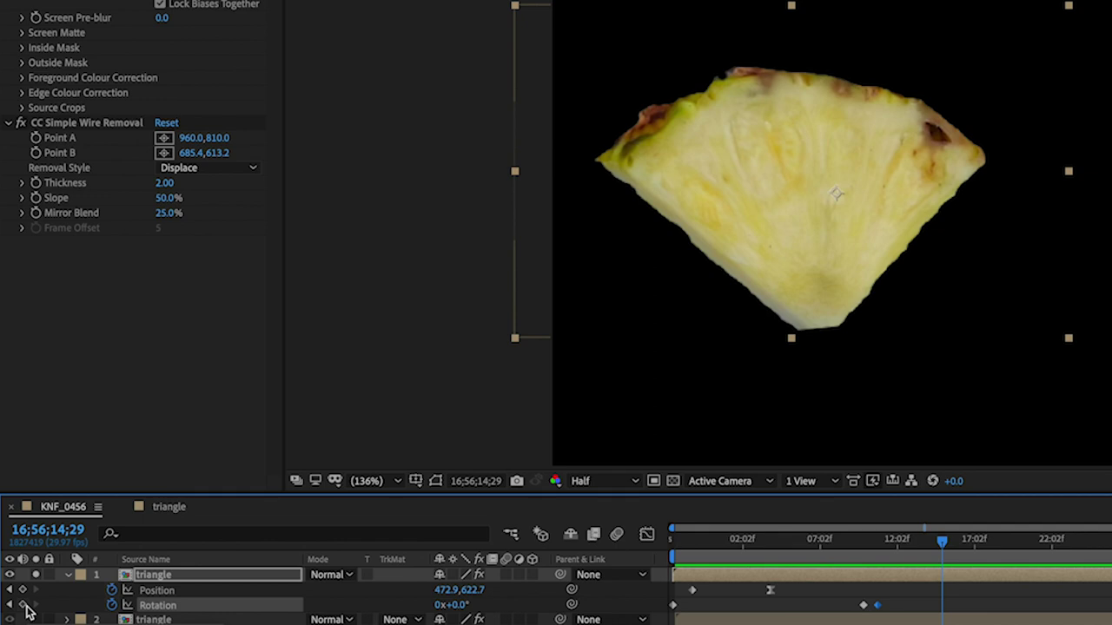
# - Keyframe the triangle's Rotation at 14;29 and scrub it to 90°, then review the spin
pyautogui.click(24, 606)
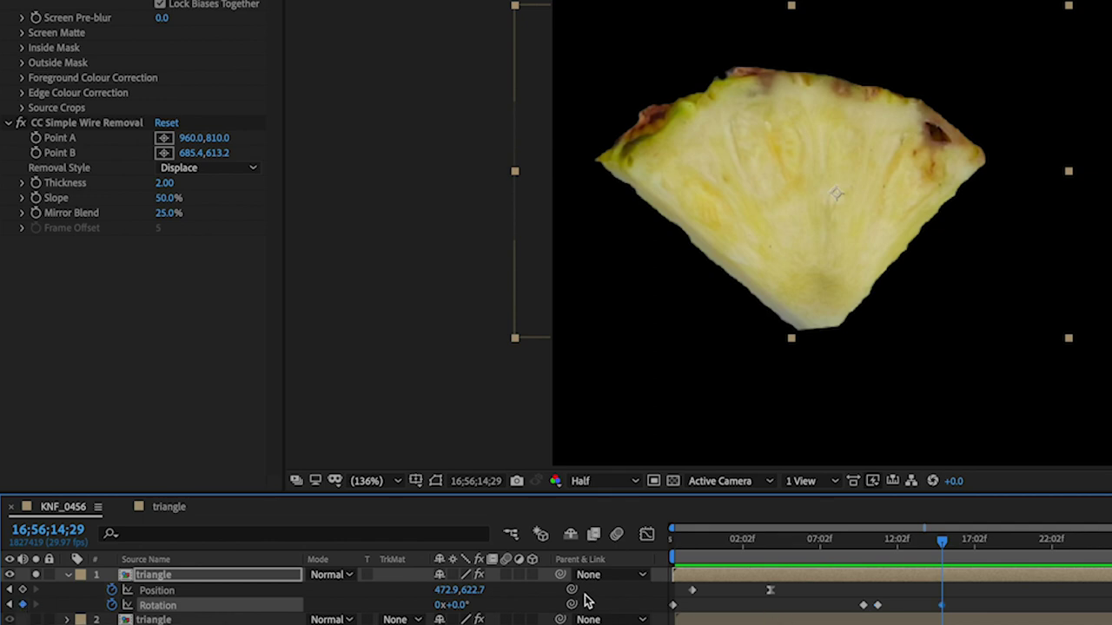
pyautogui.click(459, 605)
pyautogui.moveTo(459, 605); pyautogui.dragTo(545, 610)
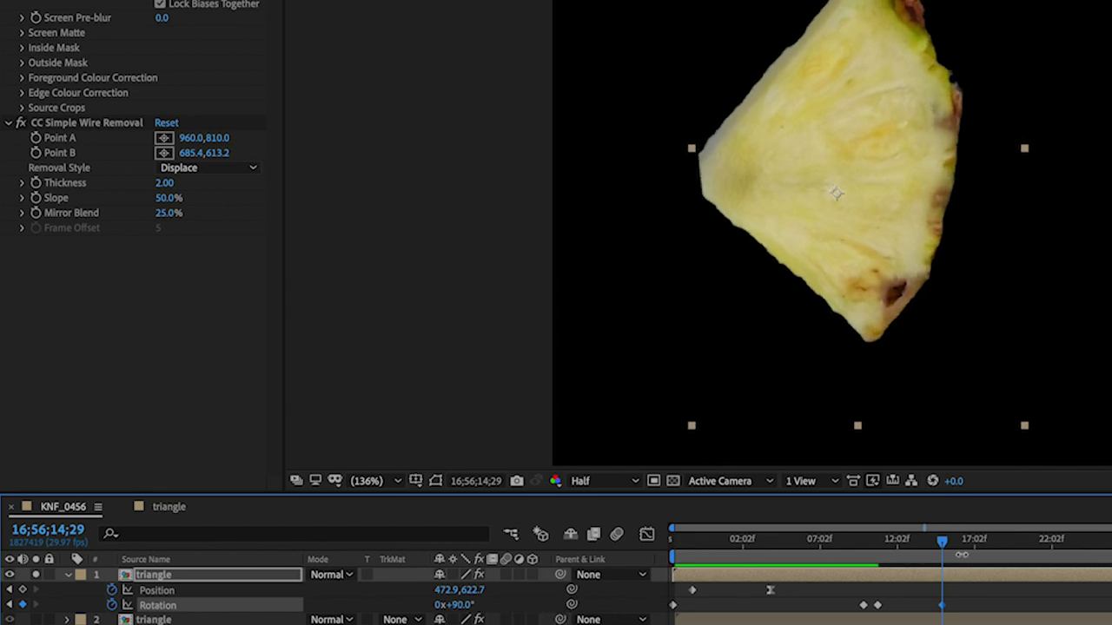
pyautogui.click(944, 543)
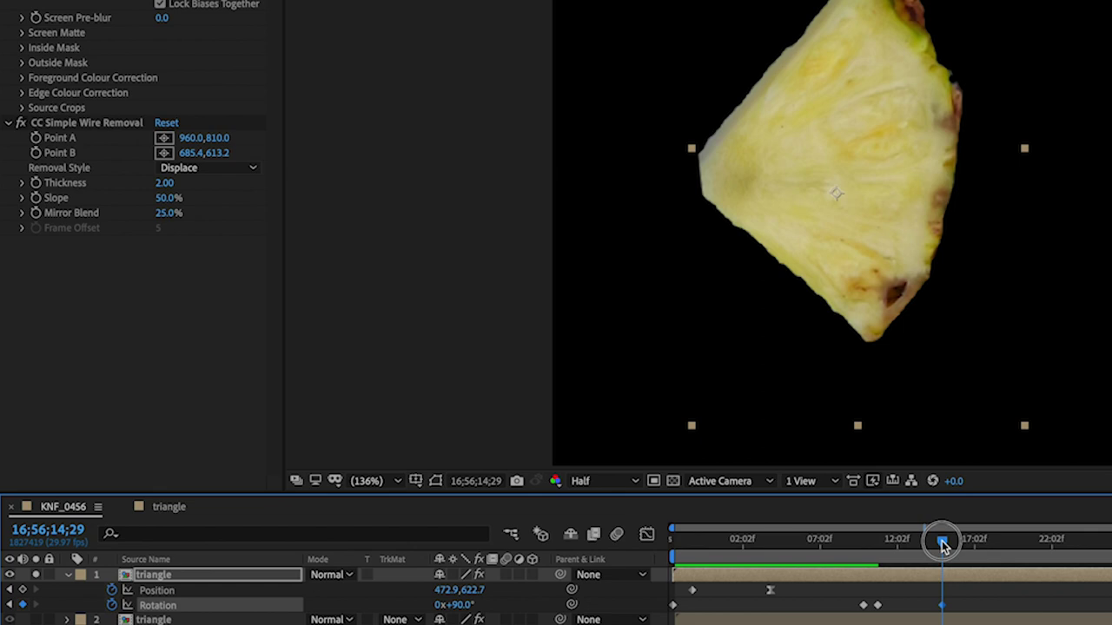
pyautogui.moveTo(943, 544); pyautogui.dragTo(990, 543)
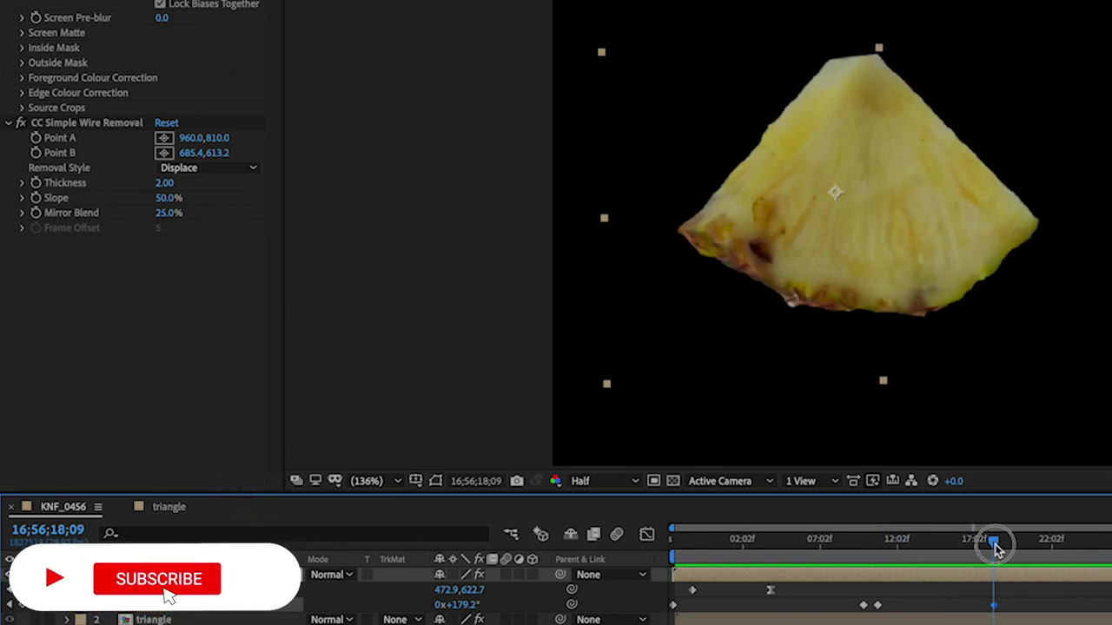
pyautogui.moveTo(992, 541); pyautogui.dragTo(834, 552)
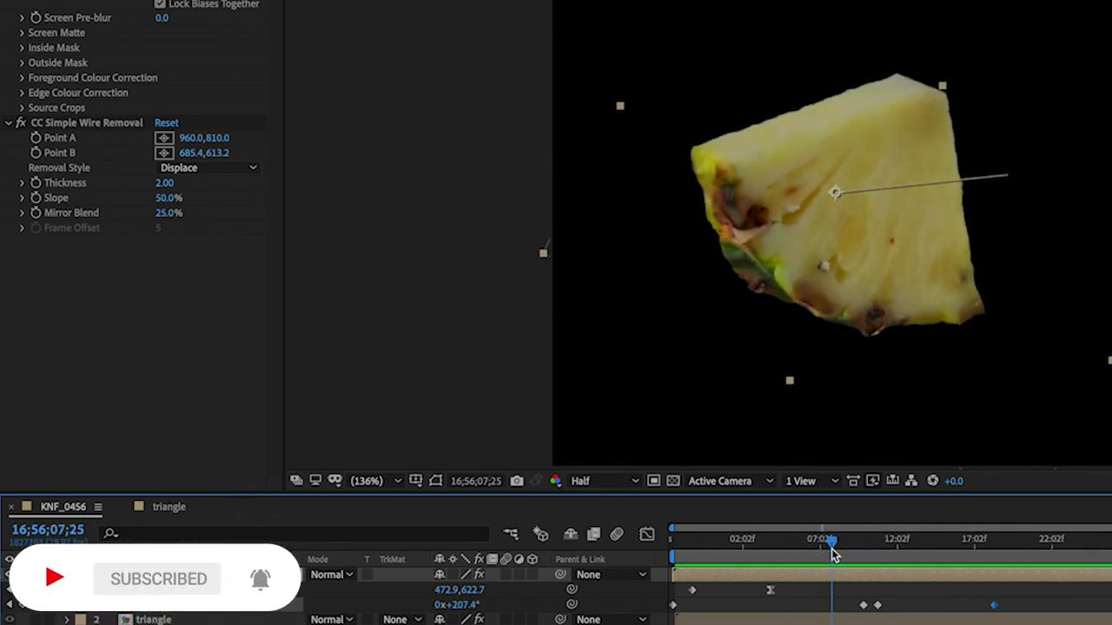
pyautogui.moveTo(837, 544); pyautogui.dragTo(626, 555)
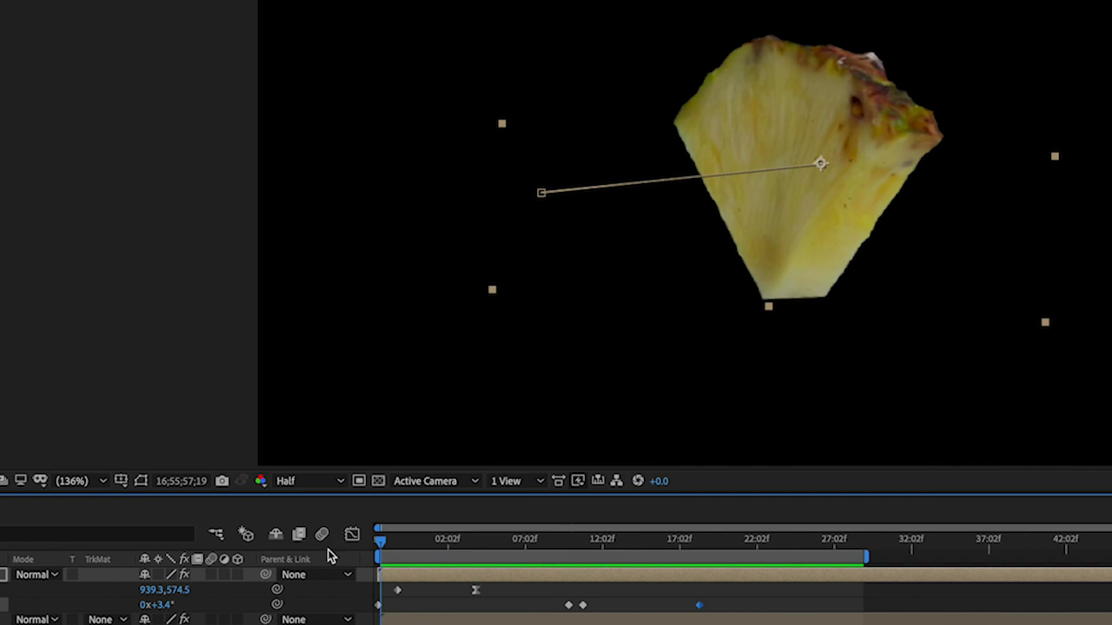
pyautogui.click(381, 545)
pyautogui.moveTo(381, 546)
pyautogui.mouseDown()
pyautogui.moveTo(471, 551)
pyautogui.moveTo(372, 556)
pyautogui.mouseUp()
pyautogui.moveTo(376, 543)
pyautogui.mouseDown()
pyautogui.moveTo(489, 546)
pyautogui.moveTo(376, 548)
pyautogui.mouseUp()
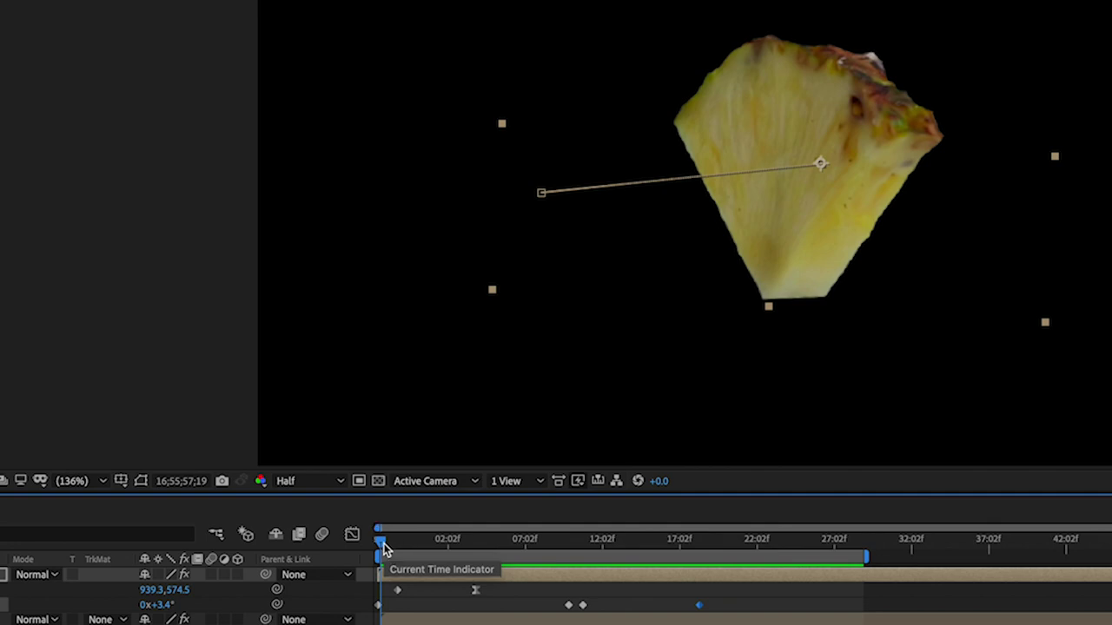
pyautogui.moveTo(384, 543); pyautogui.dragTo(361, 560)
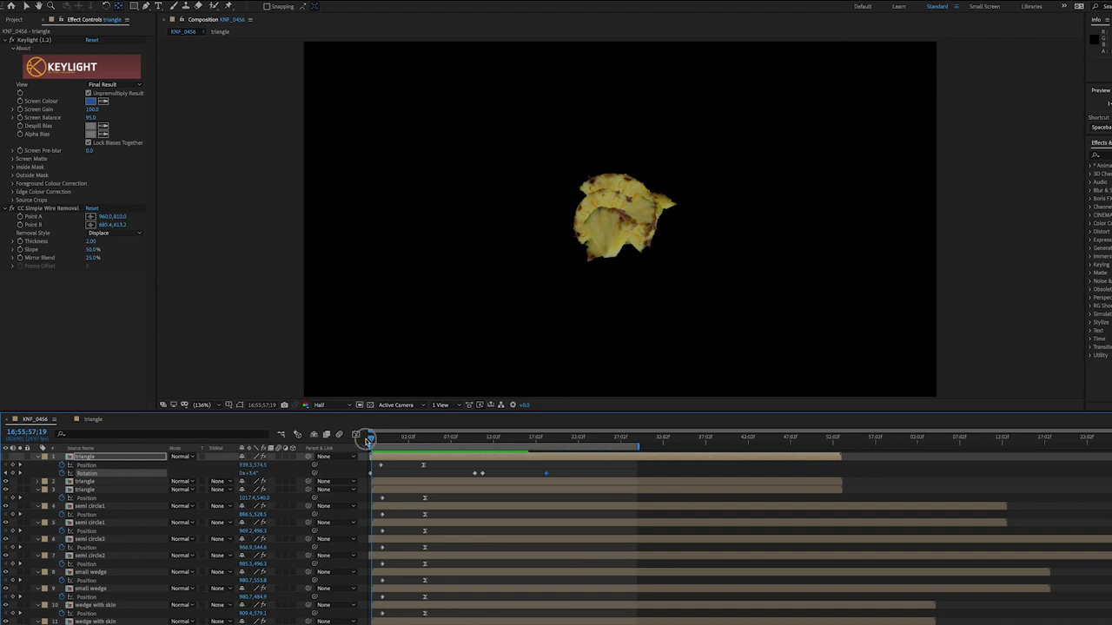
pyautogui.moveTo(368, 440); pyautogui.dragTo(513, 463)
pyautogui.press('Home')
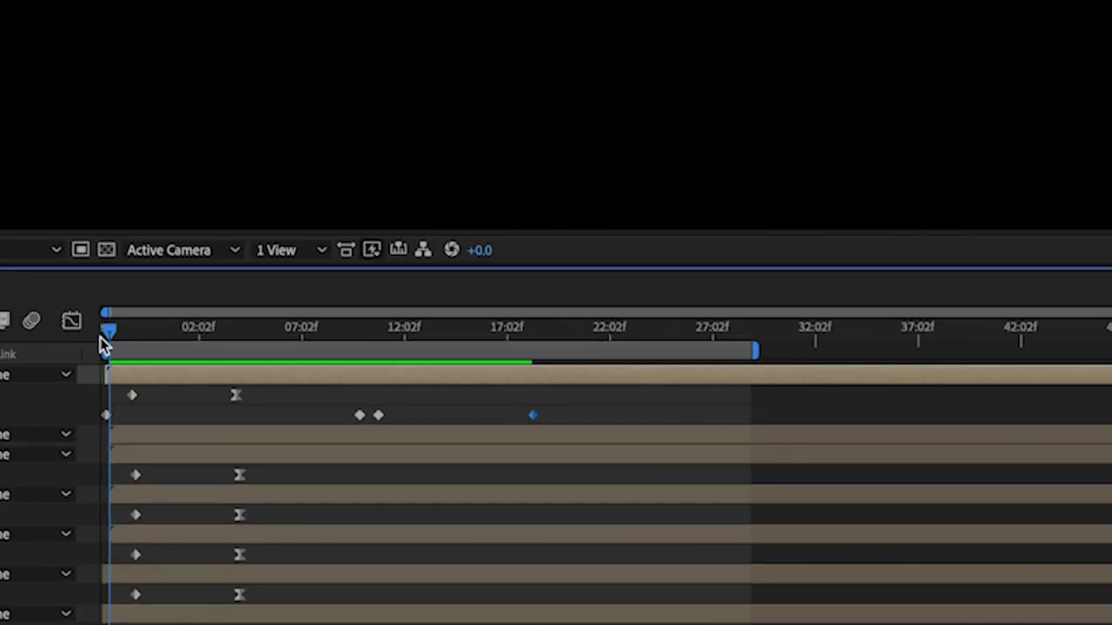
pyautogui.moveTo(106, 334); pyautogui.dragTo(136, 343)
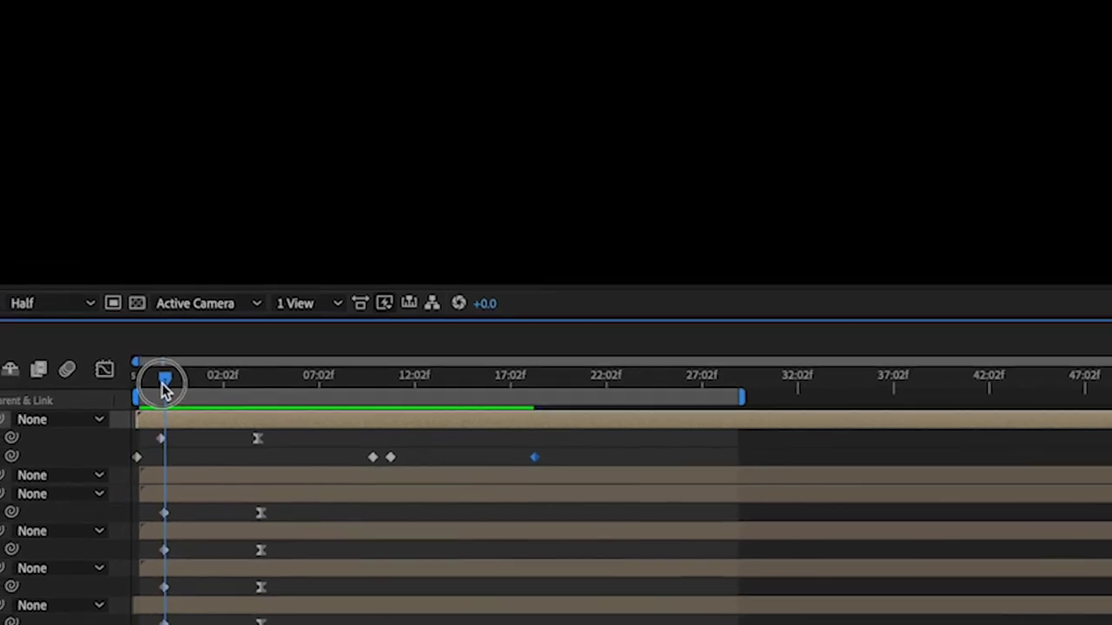
pyautogui.moveTo(165, 388); pyautogui.dragTo(202, 394)
pyautogui.moveTo(226, 435); pyautogui.dragTo(259, 443)
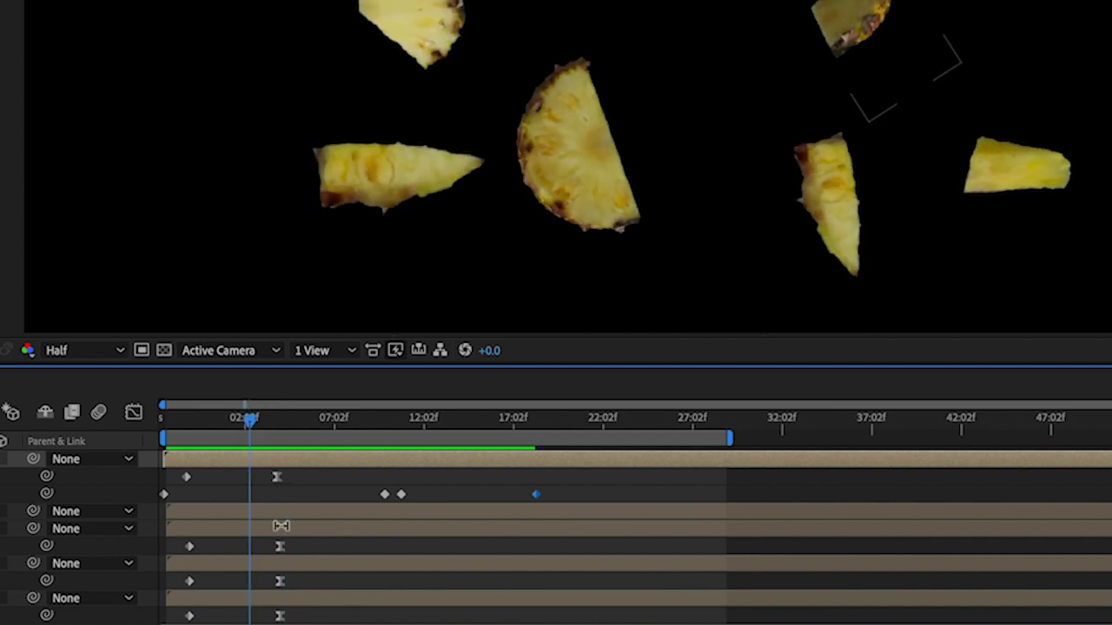
pyautogui.moveTo(250, 423); pyautogui.dragTo(283, 428)
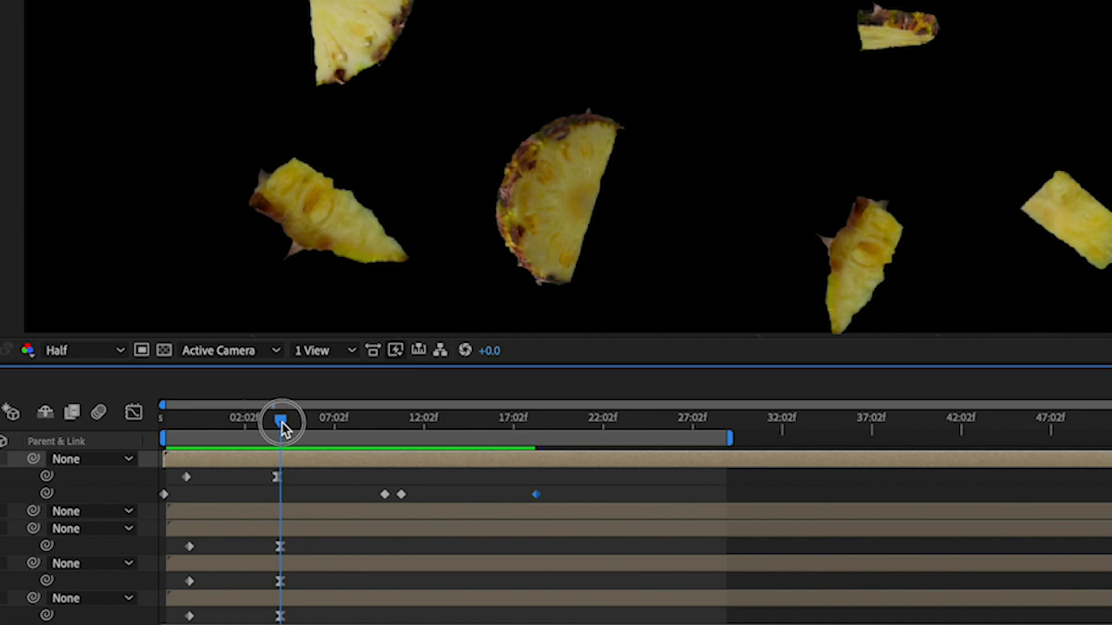
pyautogui.moveTo(282, 428); pyautogui.dragTo(296, 425)
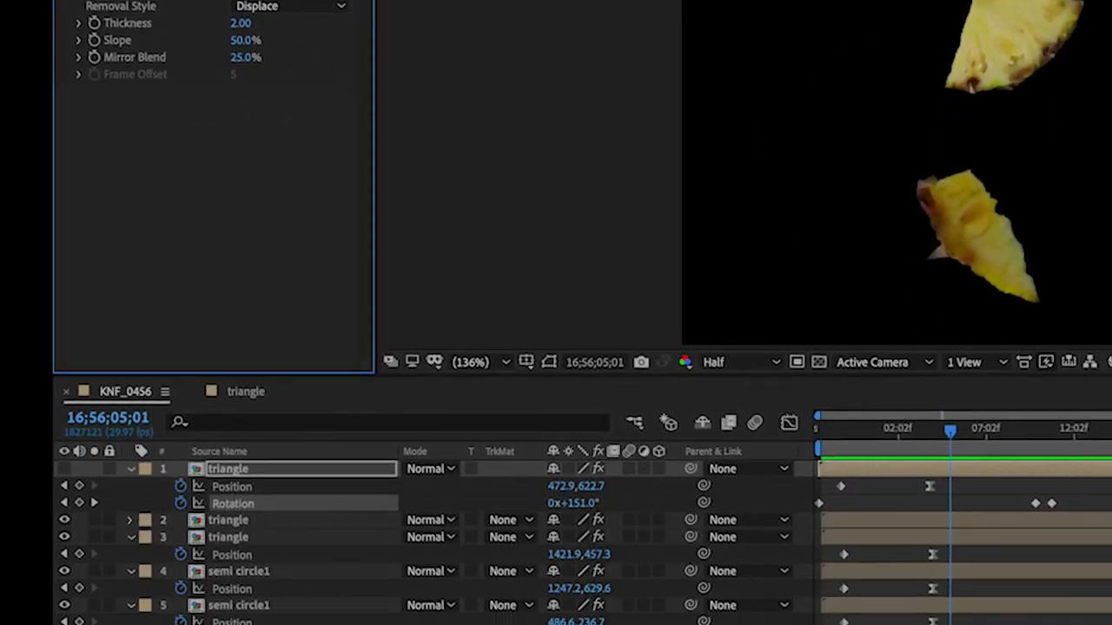
# - Queue the KNF_0456 composition for rendering and confirm the output file location
pyautogui.hotkey('ctrl', 'm')
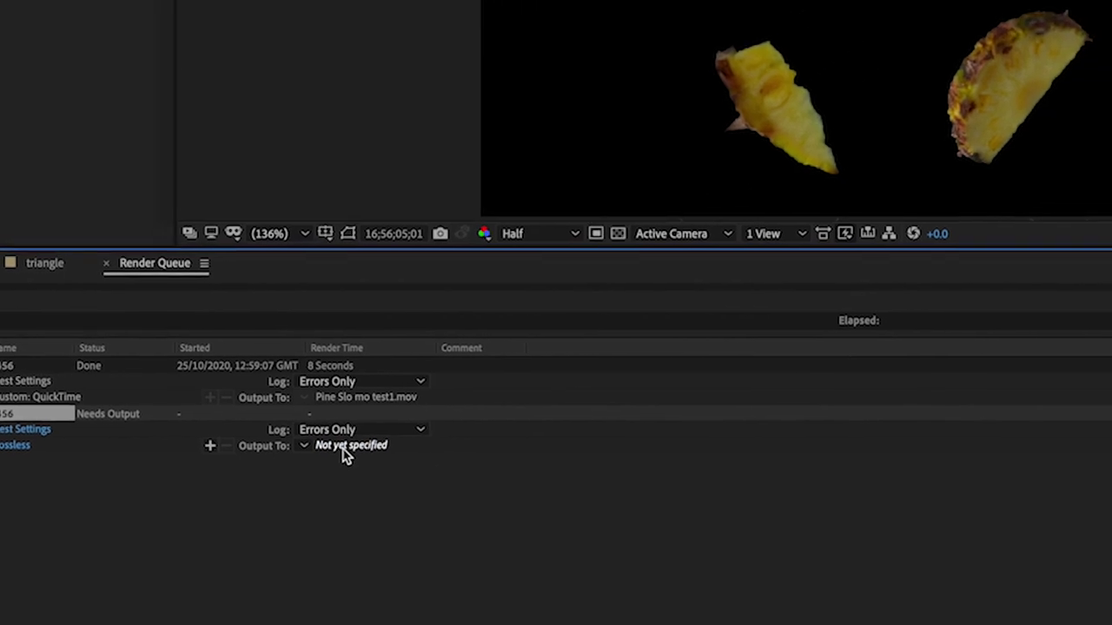
pyautogui.click(348, 446)
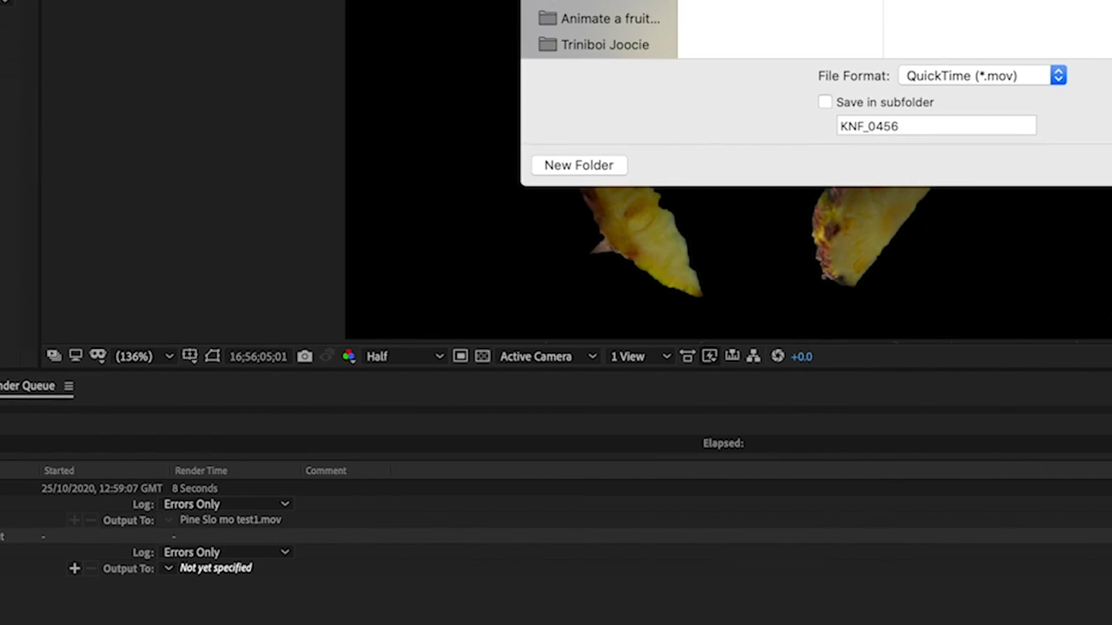
pyautogui.press('Return')
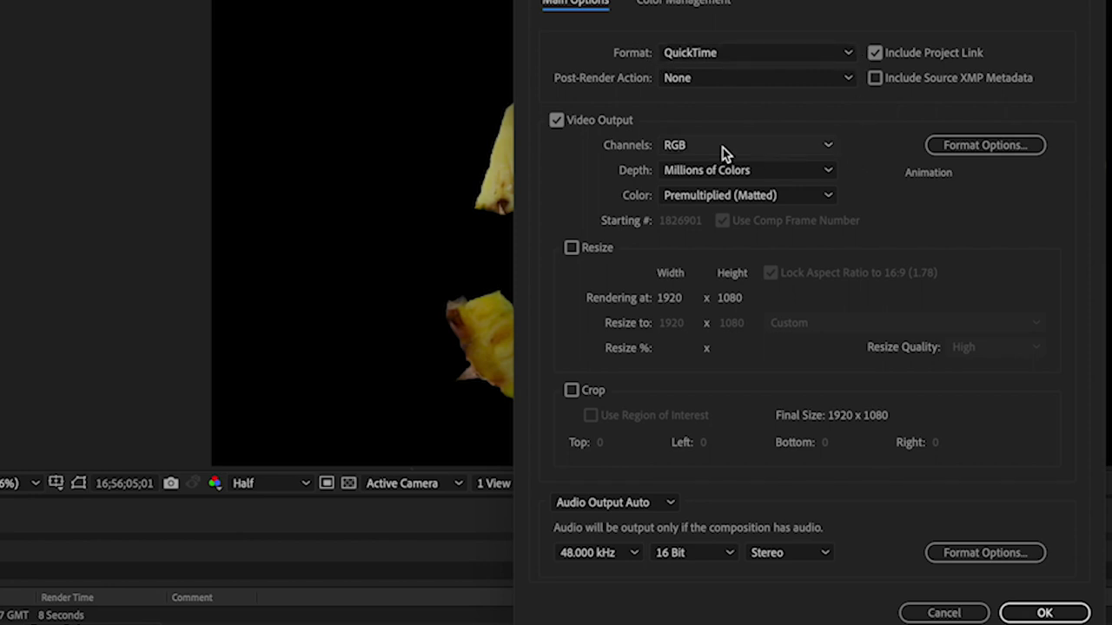
# - Set the output module's Channels to RGB + Alpha and confirm
pyautogui.click(829, 149)
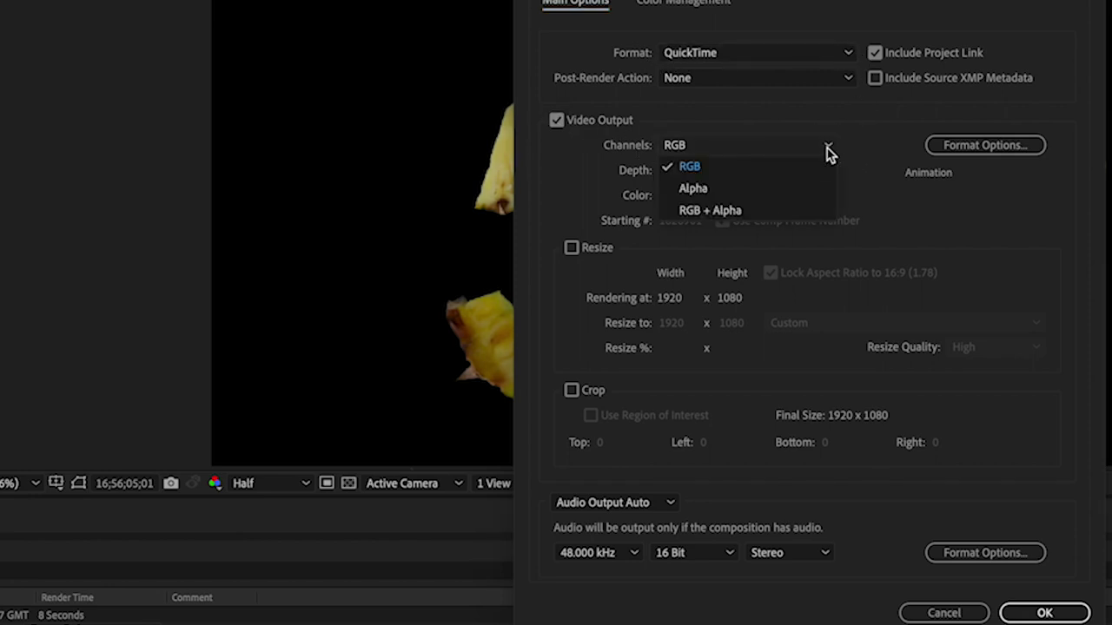
pyautogui.click(746, 212)
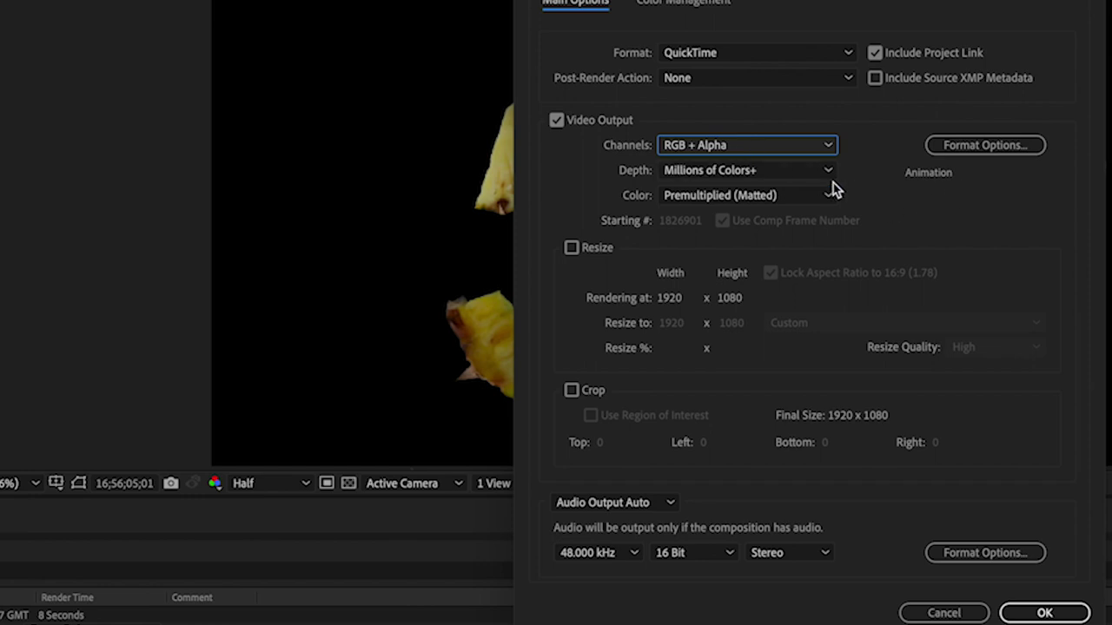
pyautogui.click(1044, 614)
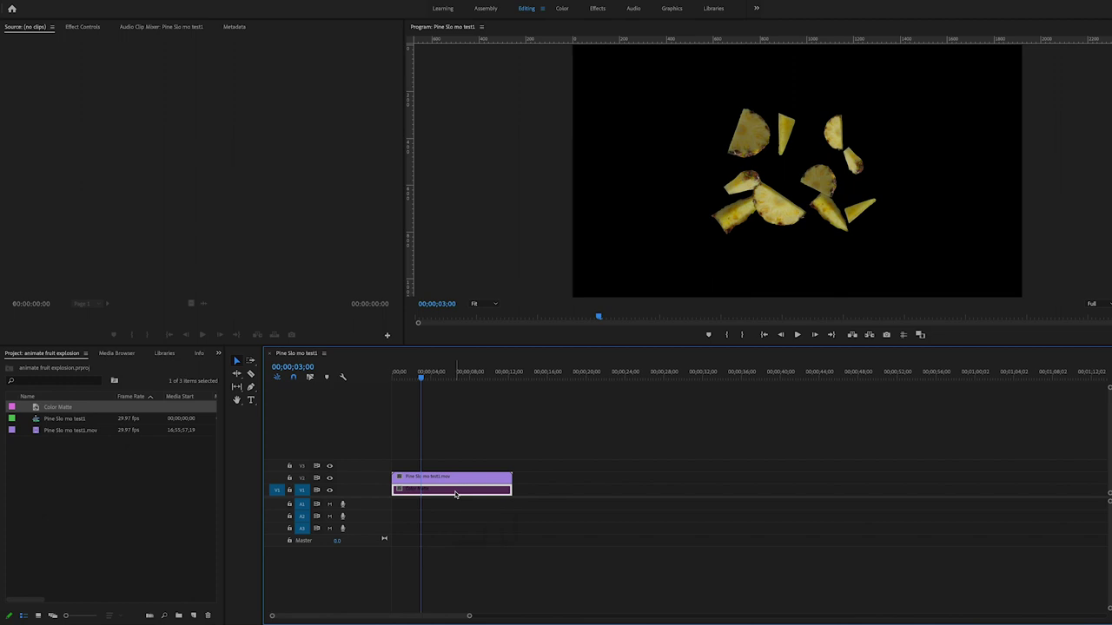
# - Toggle the pink Color Matte on V1 on and back off to check the slices' transparency
pyautogui.hotkey('shift', 'e')
pyautogui.hotkey('shift', 'e')
pyautogui.hotkey('shift', 'e')
pyautogui.hotkey('shift', 'e')
pyautogui.hotkey('shift', 'e')
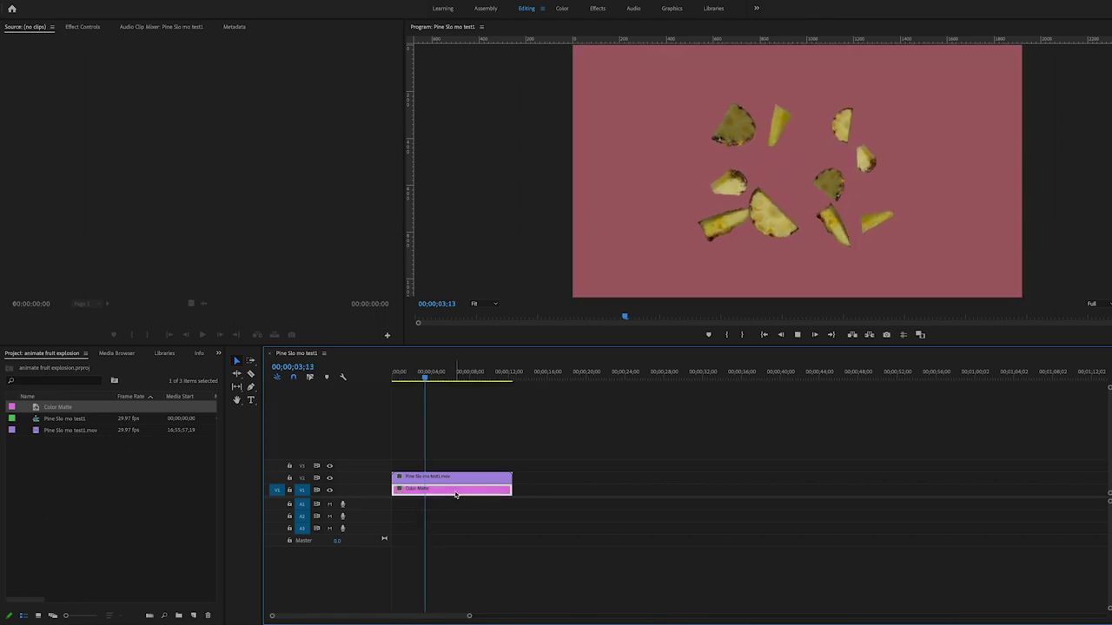
pyautogui.hotkey('shift', 'e')
pyautogui.hotkey('shift', 'e')
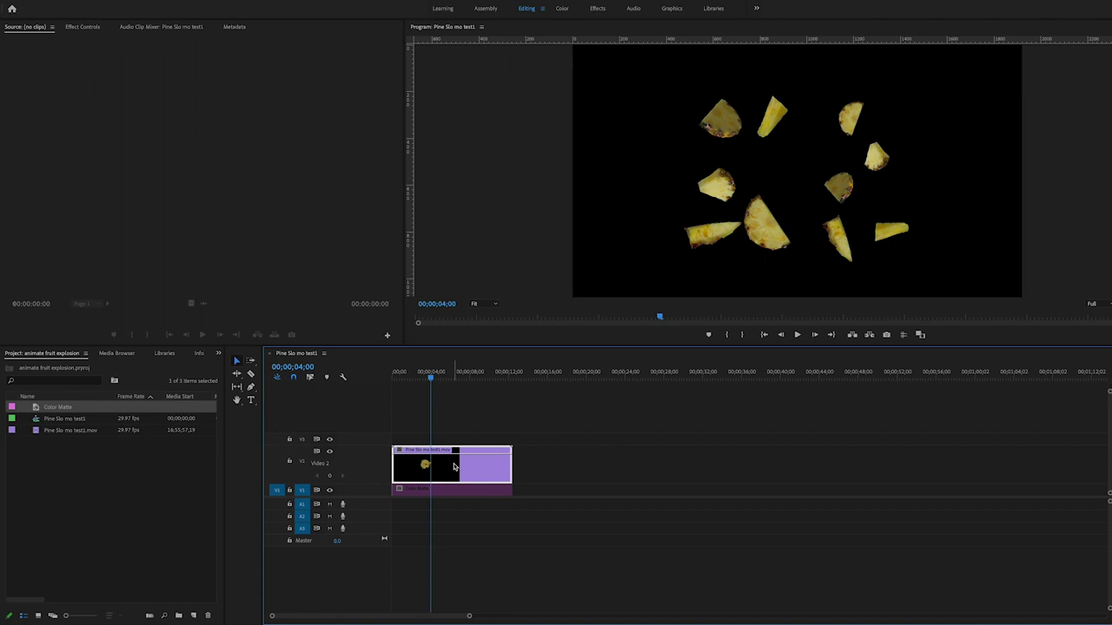
# - Duplicate Pine Slo mo test1.mov onto Video 3, enlarge that track, and scrub through the burst
pyautogui.moveTo(452, 467); pyautogui.dragTo(457, 442)
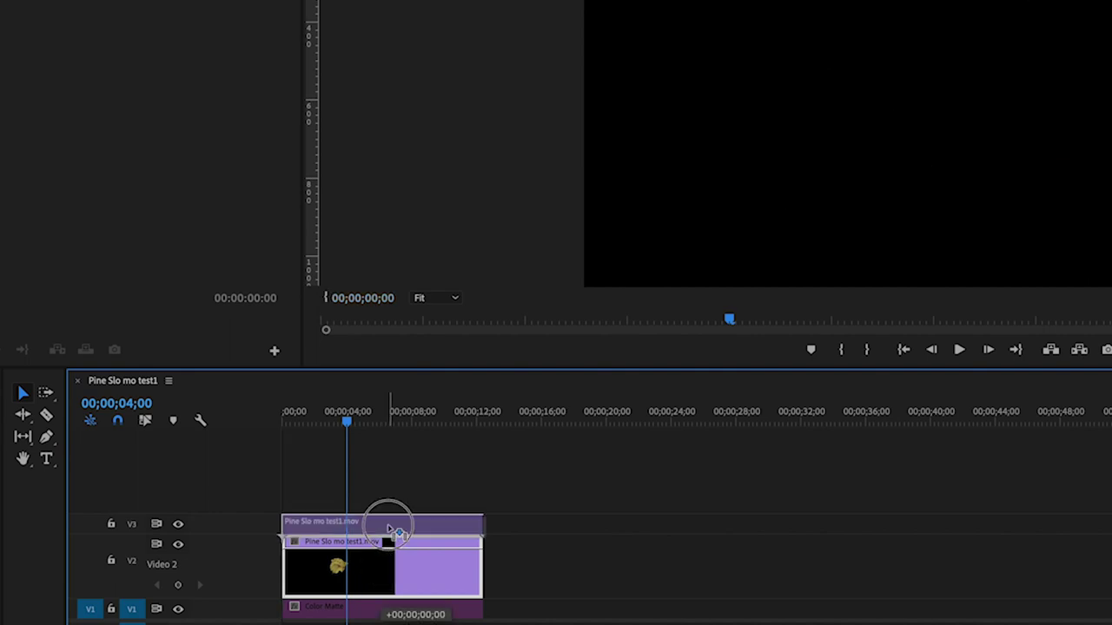
pyautogui.moveTo(391, 530); pyautogui.dragTo(388, 526)
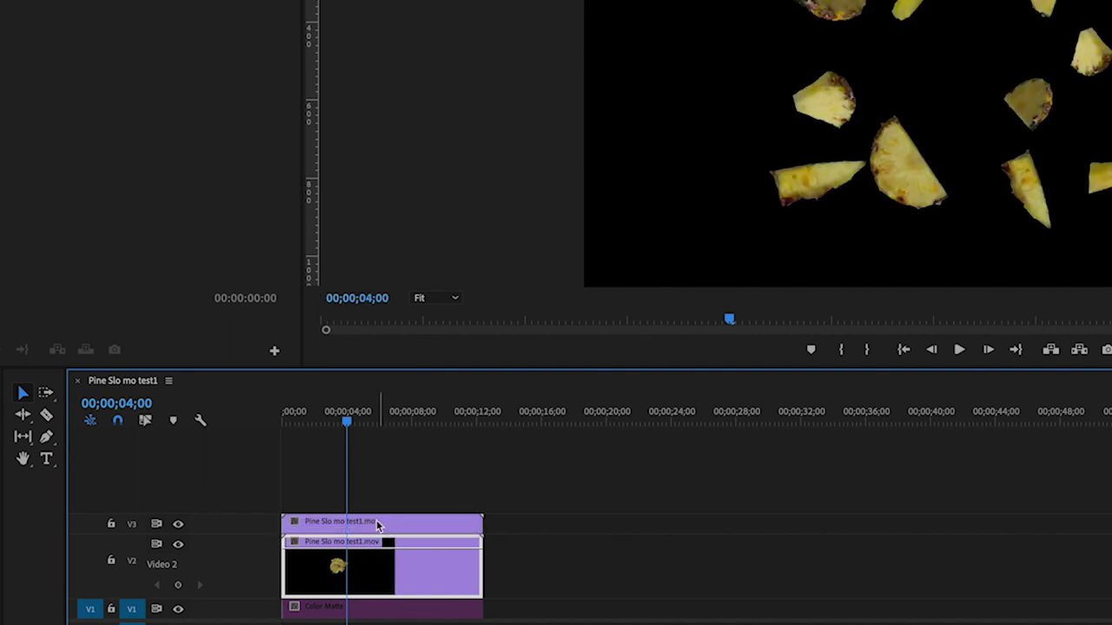
pyautogui.moveTo(261, 517); pyautogui.dragTo(261, 492)
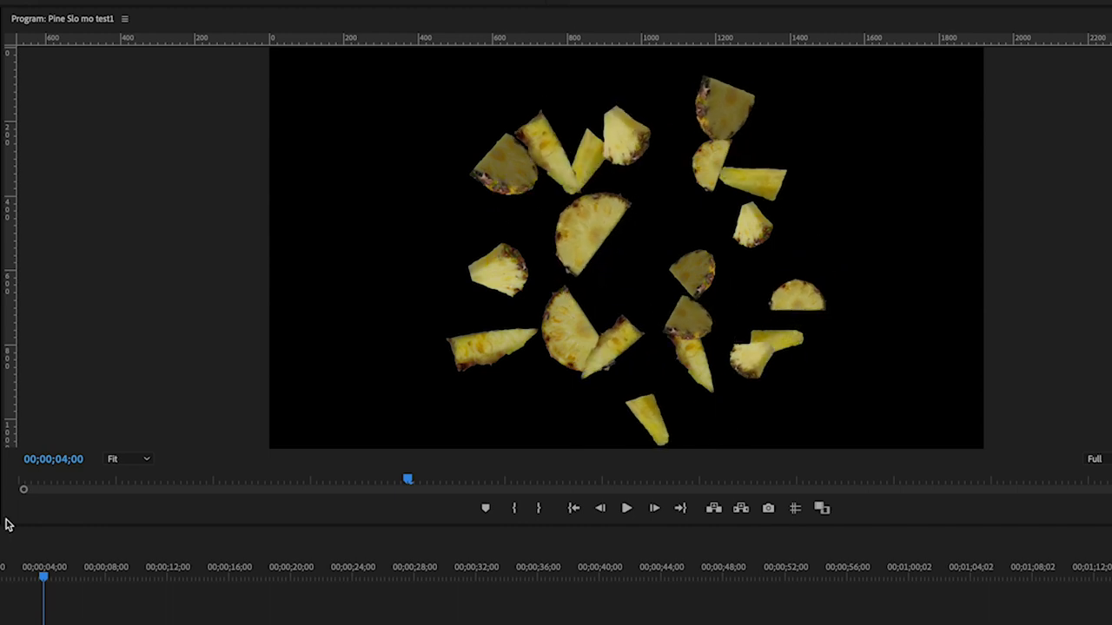
pyautogui.moveTo(41, 582); pyautogui.dragTo(77, 584)
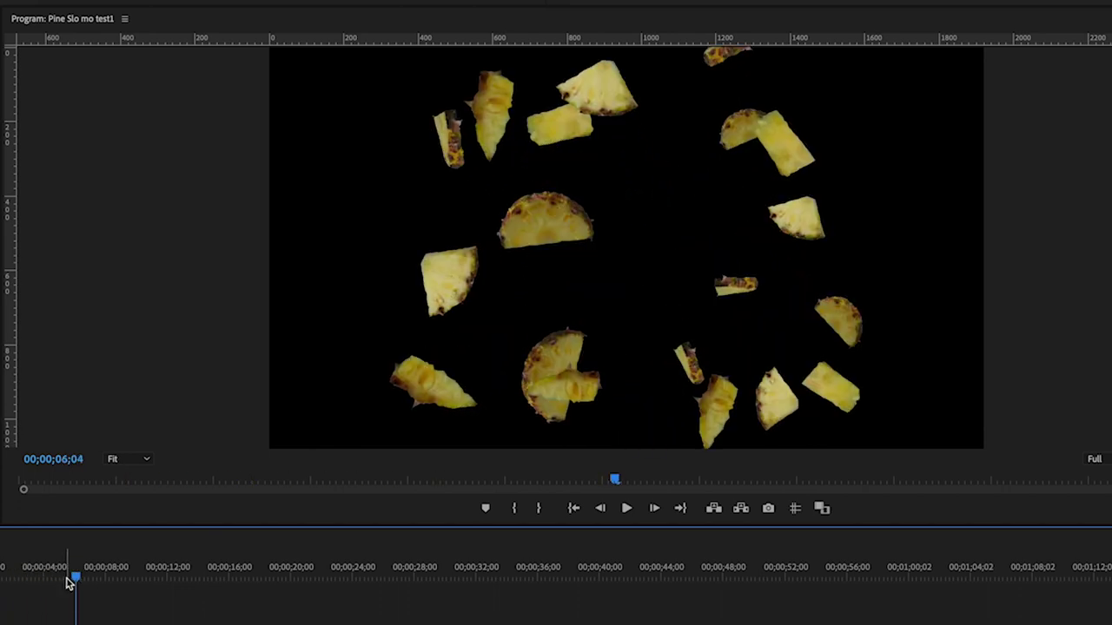
pyautogui.moveTo(77, 580); pyautogui.dragTo(2, 582)
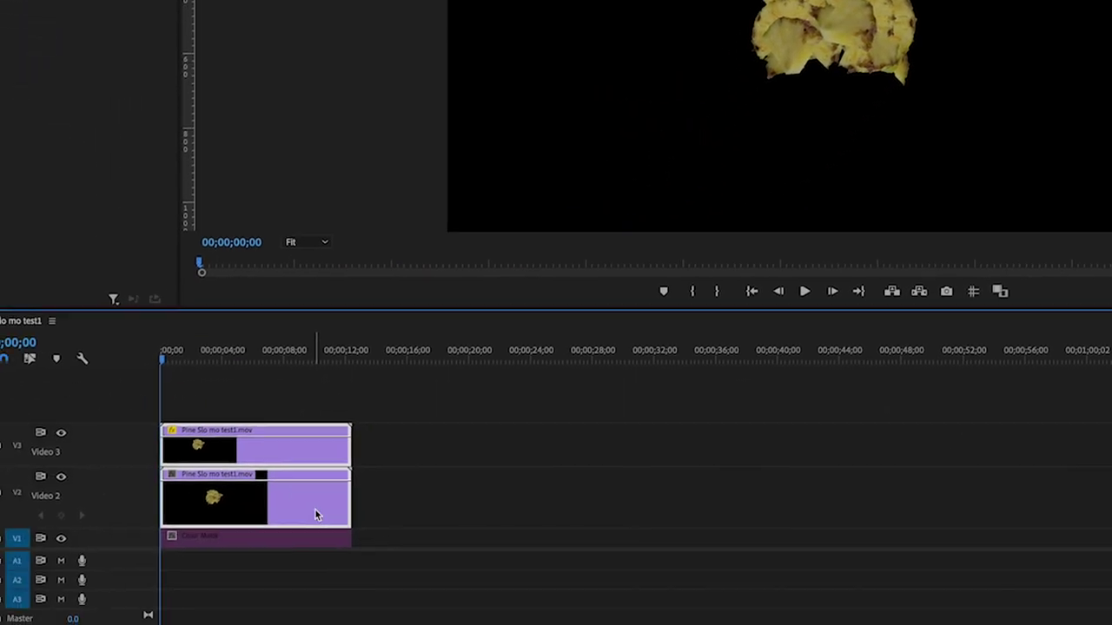
# - Nest the two stacked pineapple clips into Nested Sequence 01 and zoom the timeline to fit
pyautogui.rightClick(315, 510)
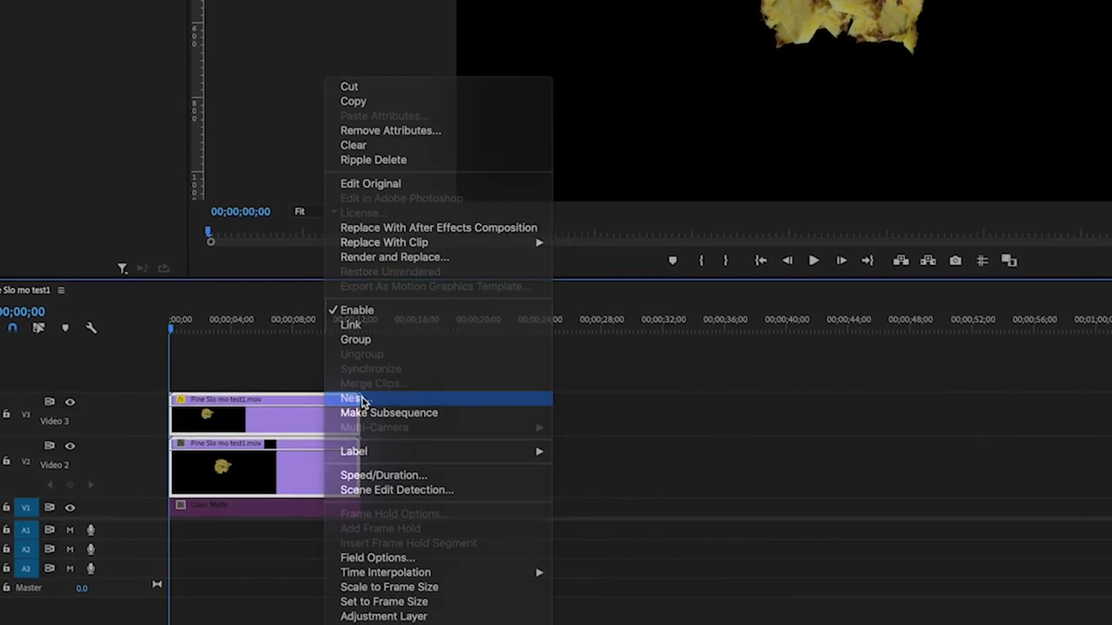
pyautogui.click(353, 414)
pyautogui.click(522, 234)
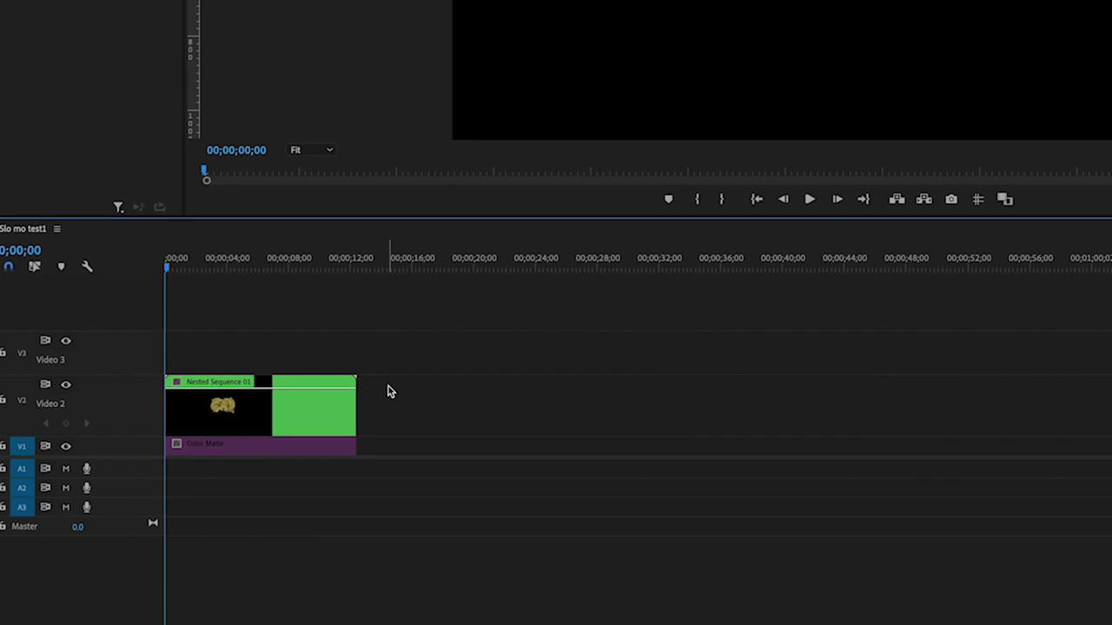
pyautogui.press('\\')
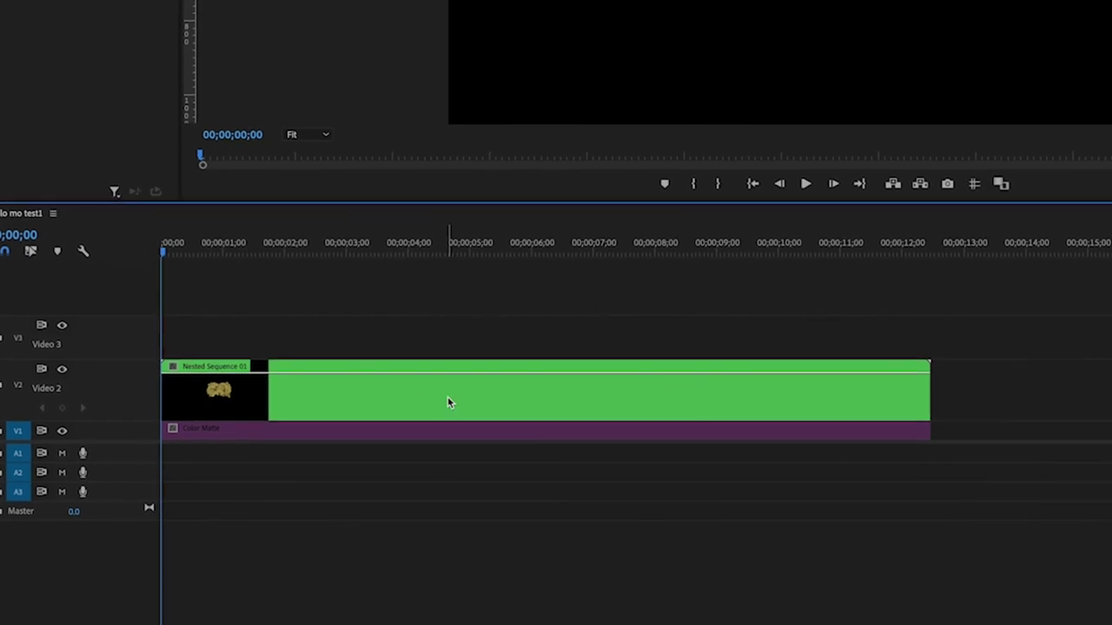
# - Show the nested clip's Time Remapping speed keyframes, play the 390%-to-100% ramp, and shrink the track
pyautogui.rightClick(449, 401)
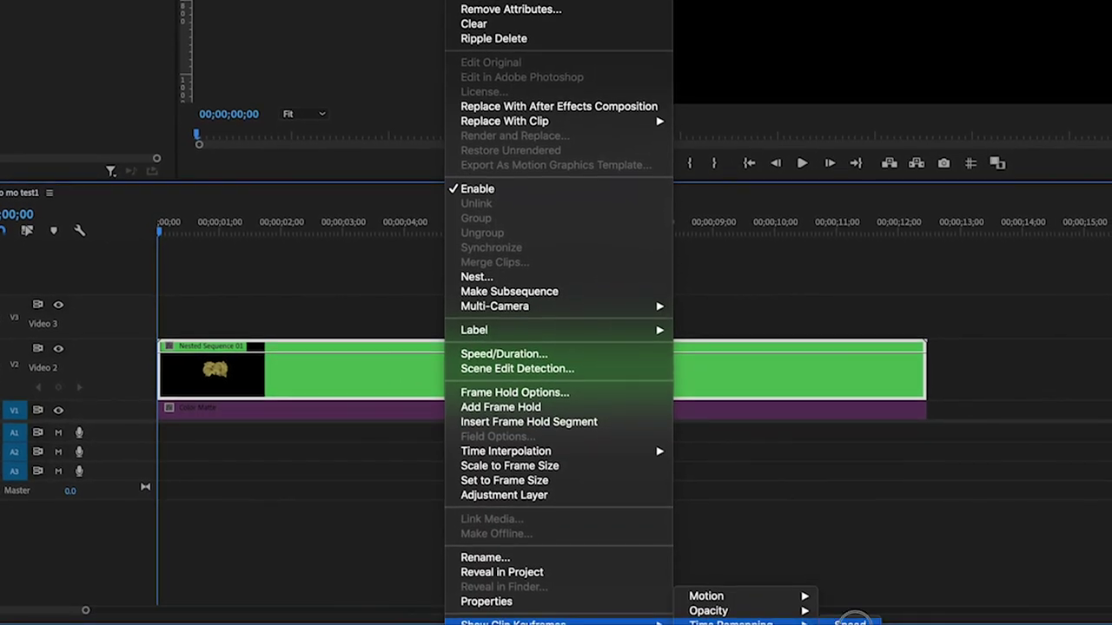
pyautogui.click(851, 621)
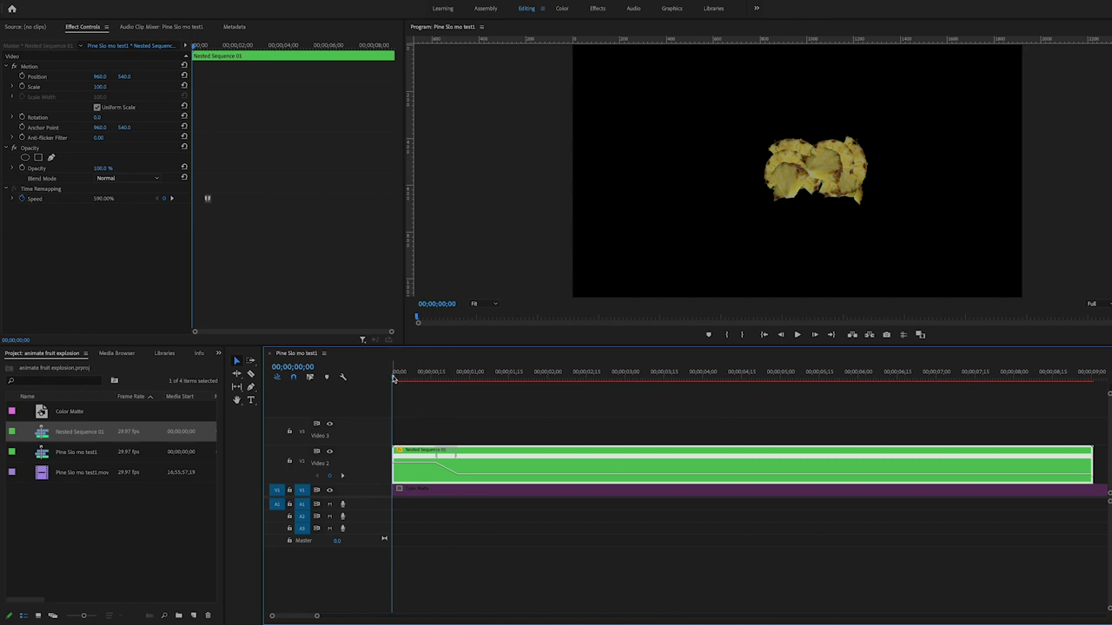
pyautogui.moveTo(393, 379)
pyautogui.mouseDown()
pyautogui.moveTo(478, 392)
pyautogui.moveTo(385, 395)
pyautogui.mouseUp()
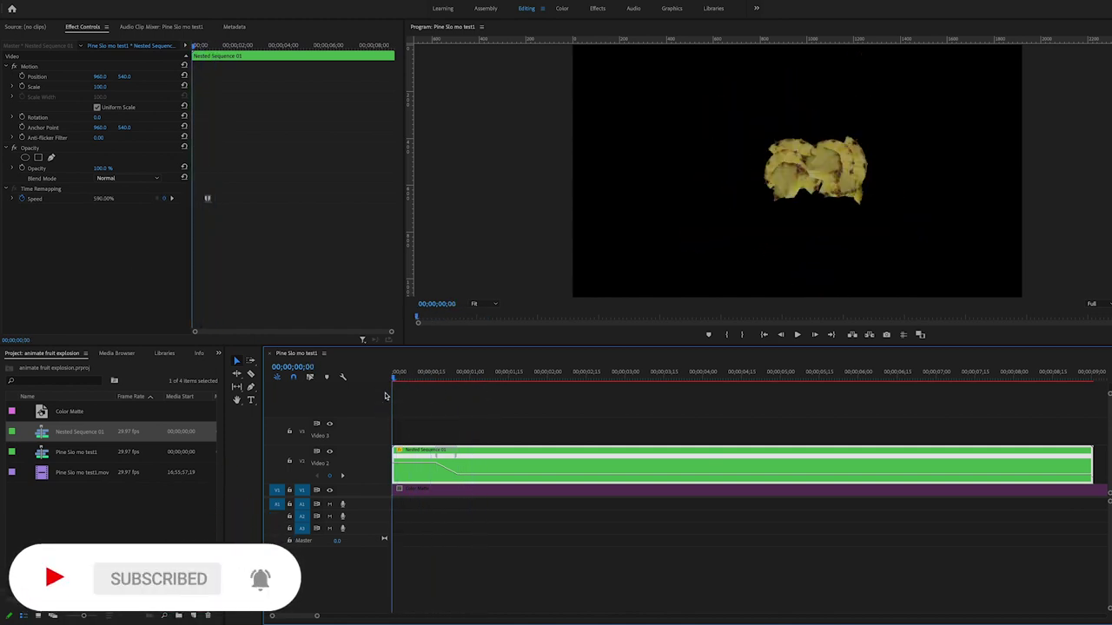
pyautogui.press('space')
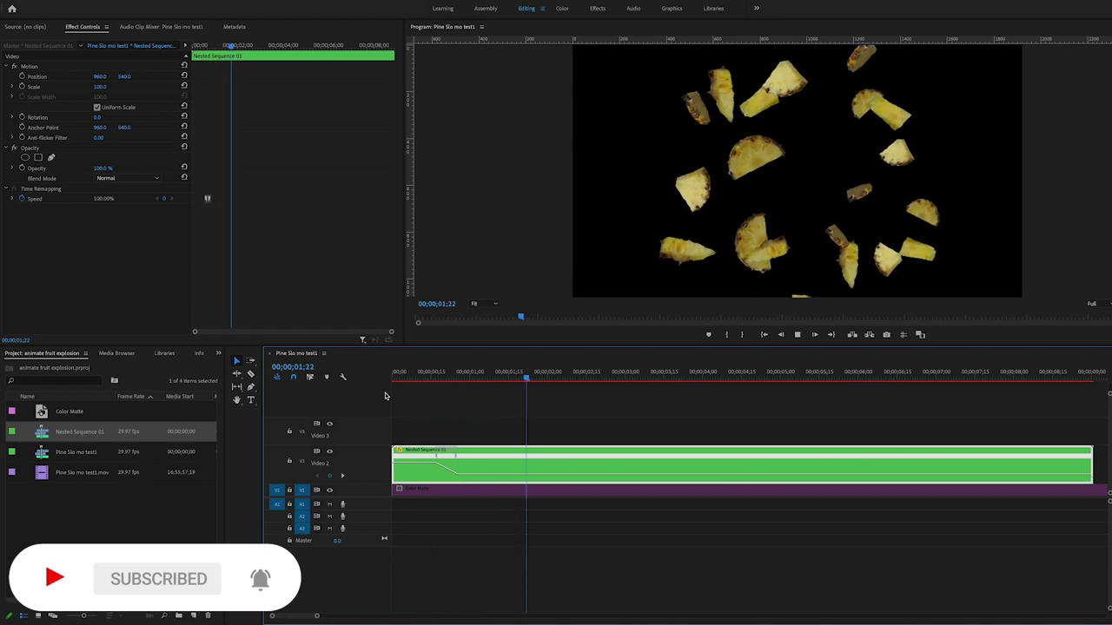
pyautogui.press('space')
pyautogui.press('-')
pyautogui.press('-')
pyautogui.press('-')
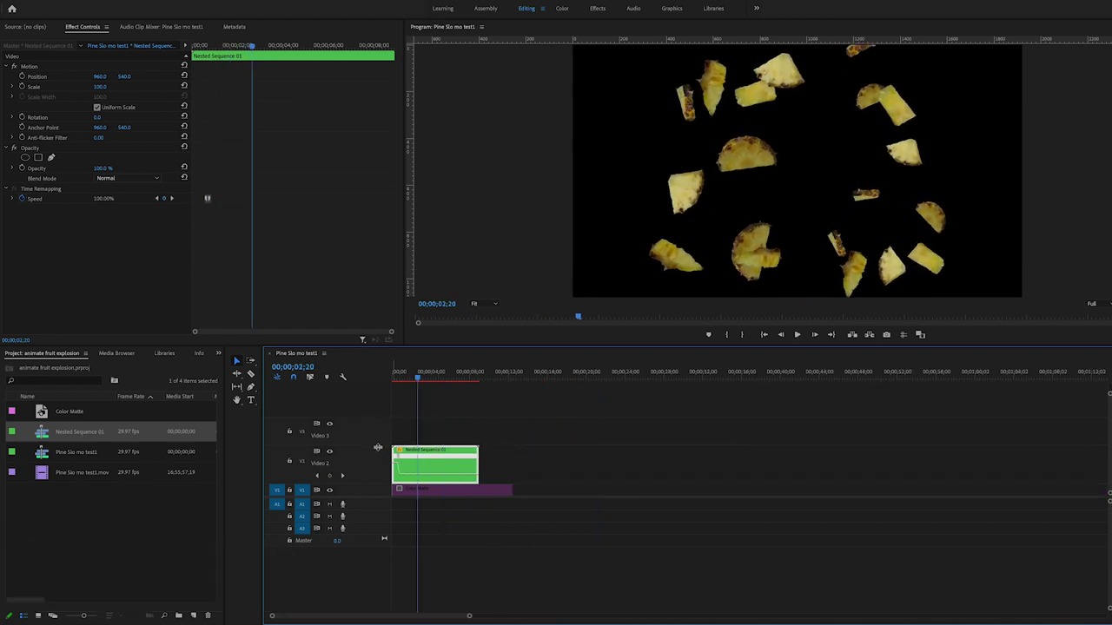
pyautogui.moveTo(374, 469); pyautogui.dragTo(373, 460)
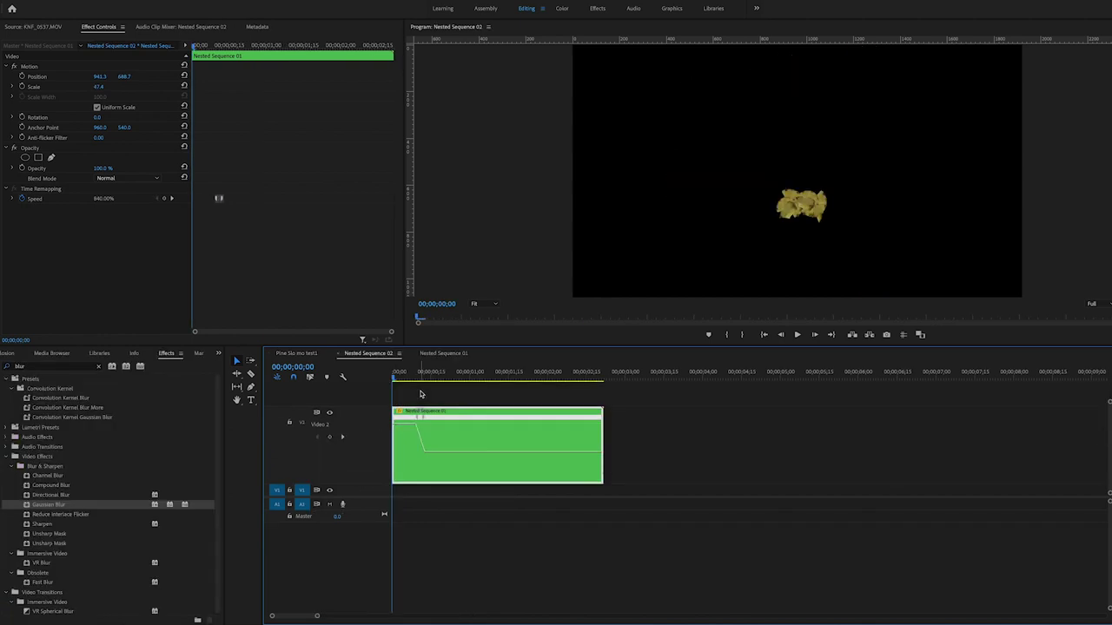
# - Play the Pine Slo mo test1 sequence with the pineapple burst over KNF_0537.MOV
pyautogui.click(297, 353)
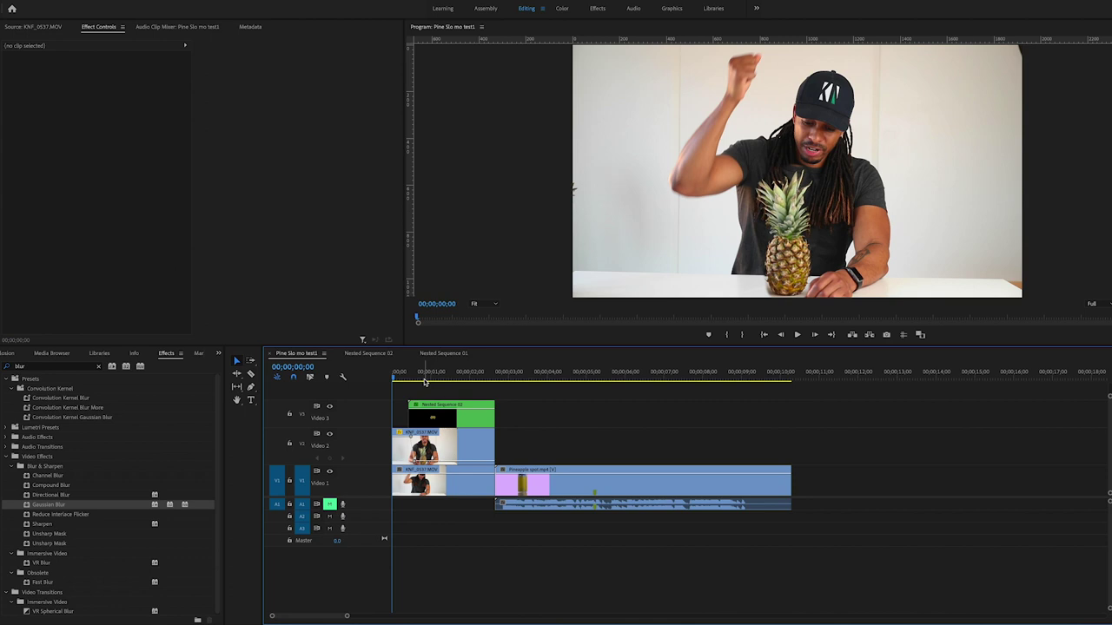
pyautogui.press('space')
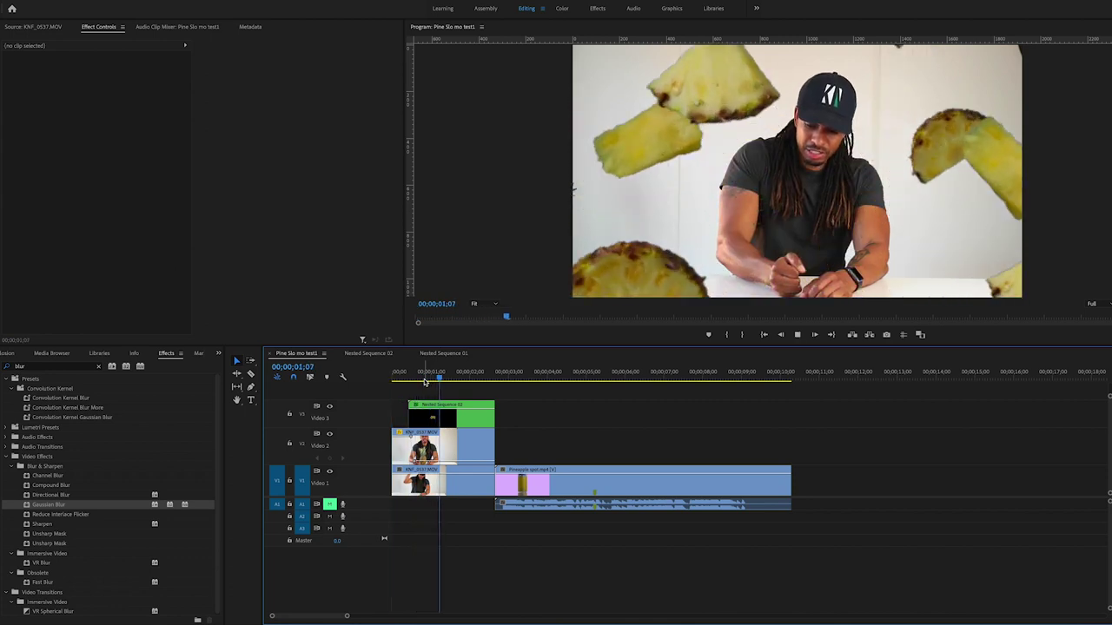